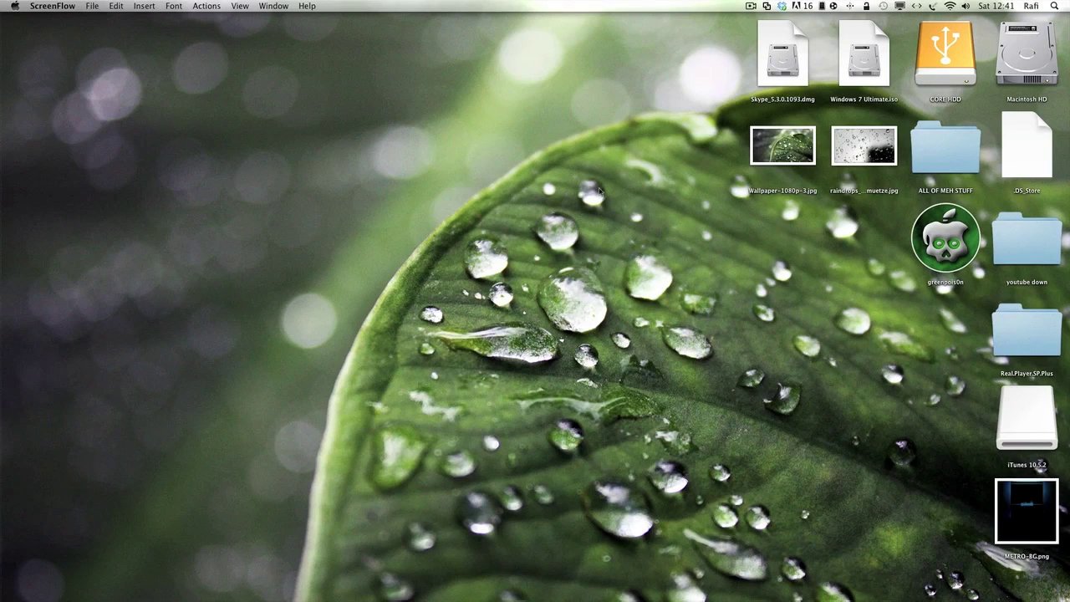
{"action": "left_click_drag", "start_coordinate": [614, 173], "coordinate": [667, 179]}
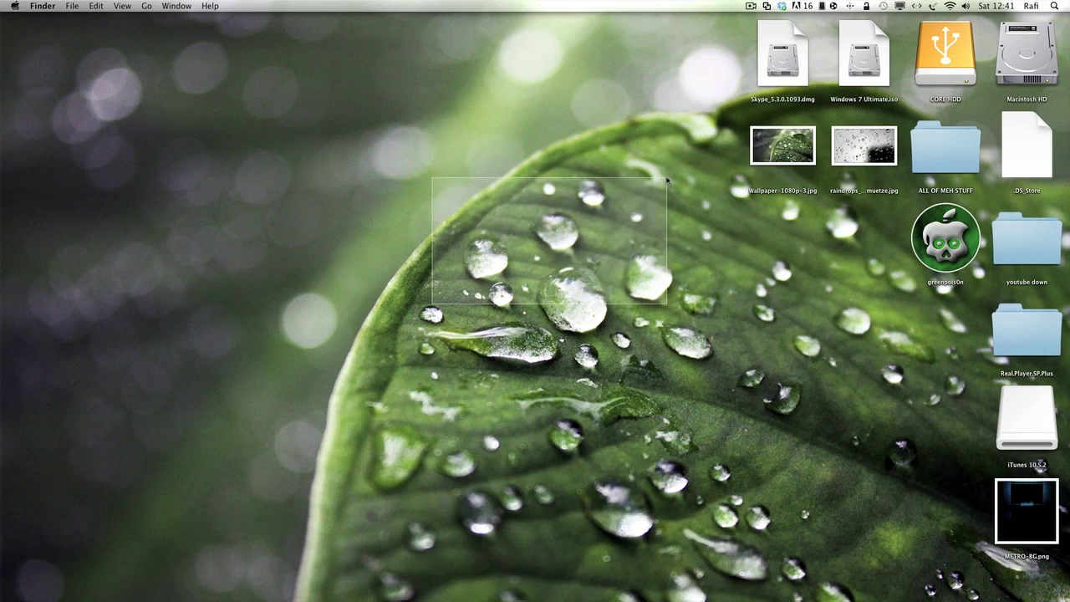
{"action": "left_click_drag", "start_coordinate": [667, 179], "coordinate": [523, 355]}
{"action": "left_click_drag", "start_coordinate": [409, 392], "coordinate": [391, 381]}
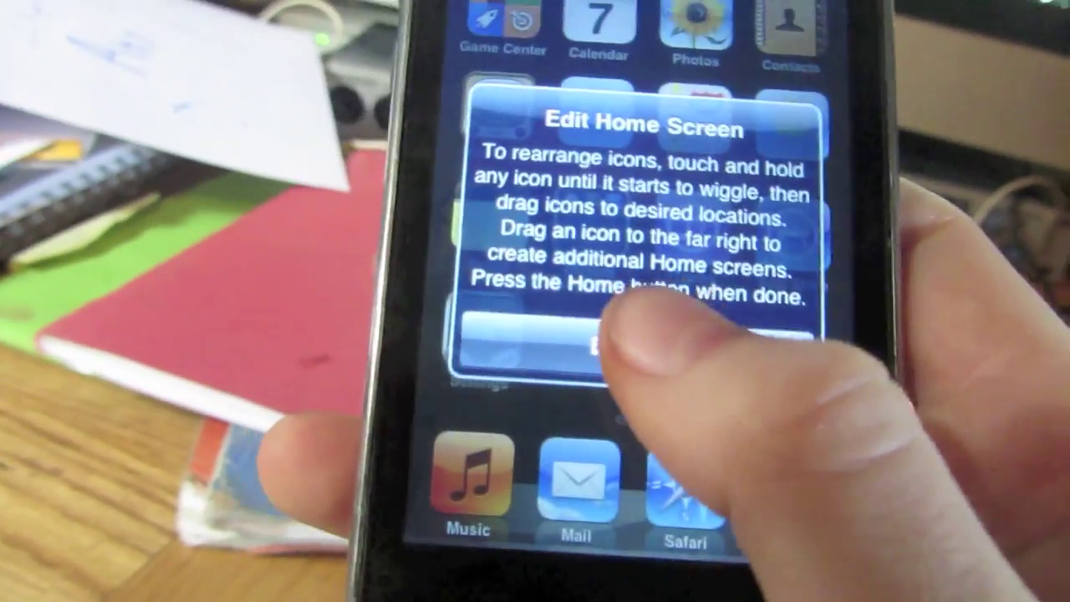
{"action": "left_click", "coordinate": [535, 439]}
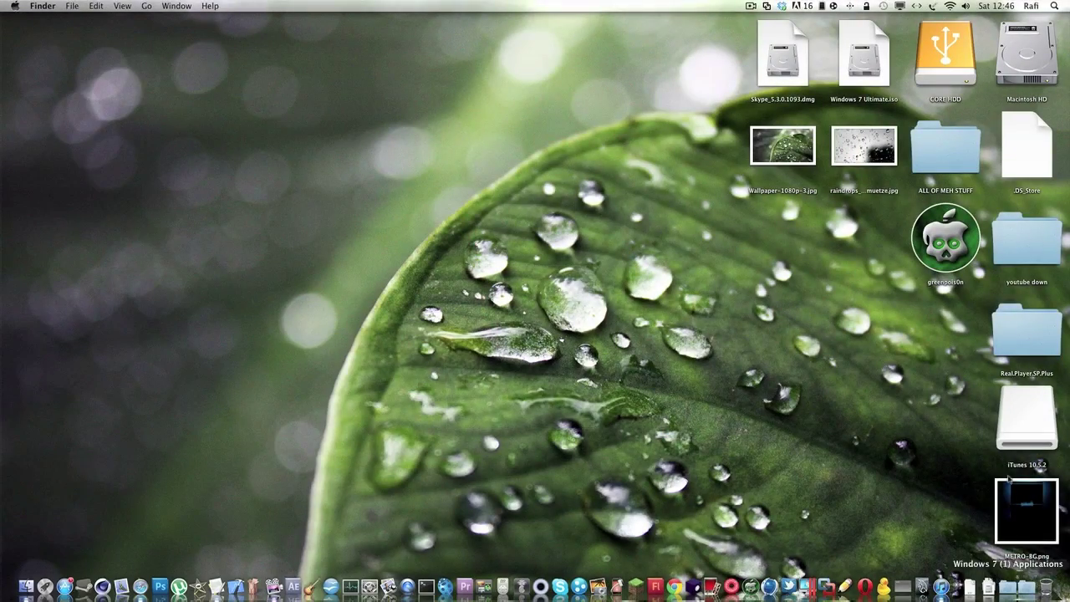
{"action": "mouse_move", "coordinate": [999, 595]}
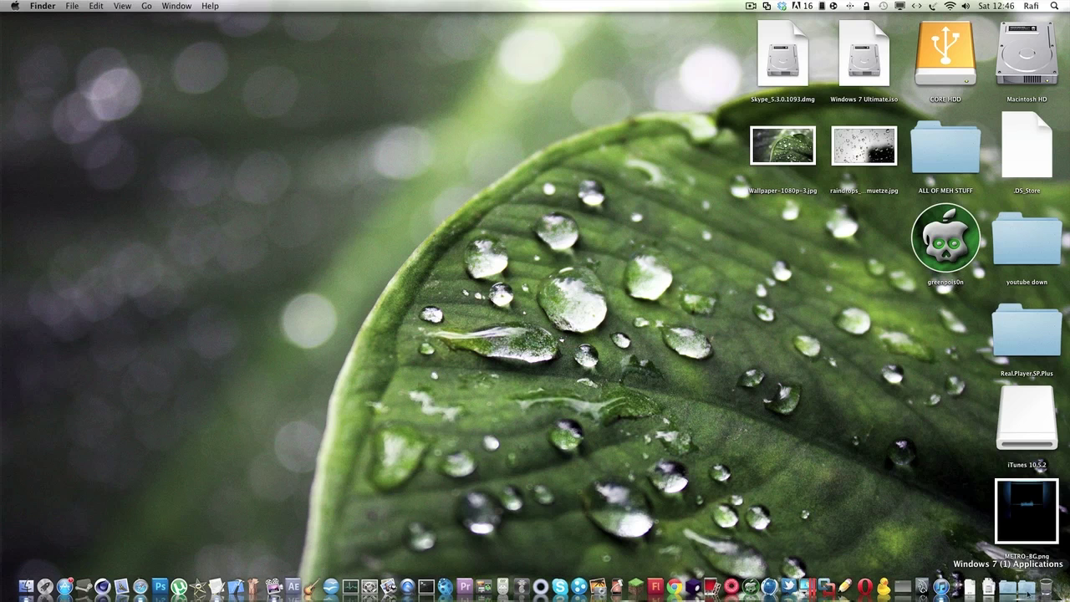
{"action": "left_click", "coordinate": [989, 587]}
{"action": "left_click", "coordinate": [989, 587]}
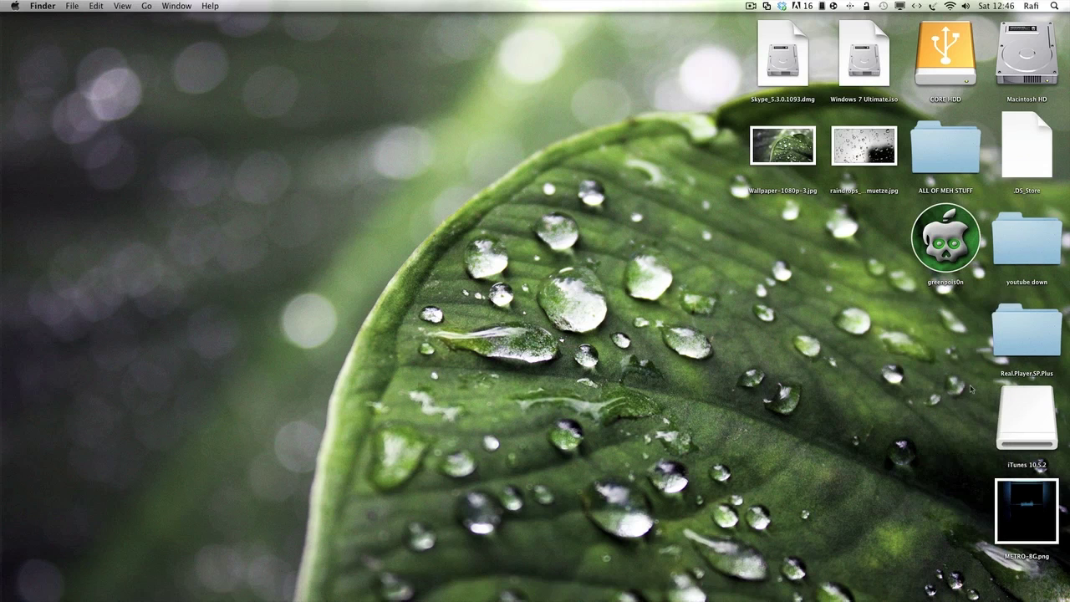
{"action": "left_click_drag", "start_coordinate": [939, 311], "coordinate": [747, 387]}
{"action": "left_click_drag", "start_coordinate": [945, 247], "coordinate": [857, 247]}
{"action": "left_click", "coordinate": [888, 329]}
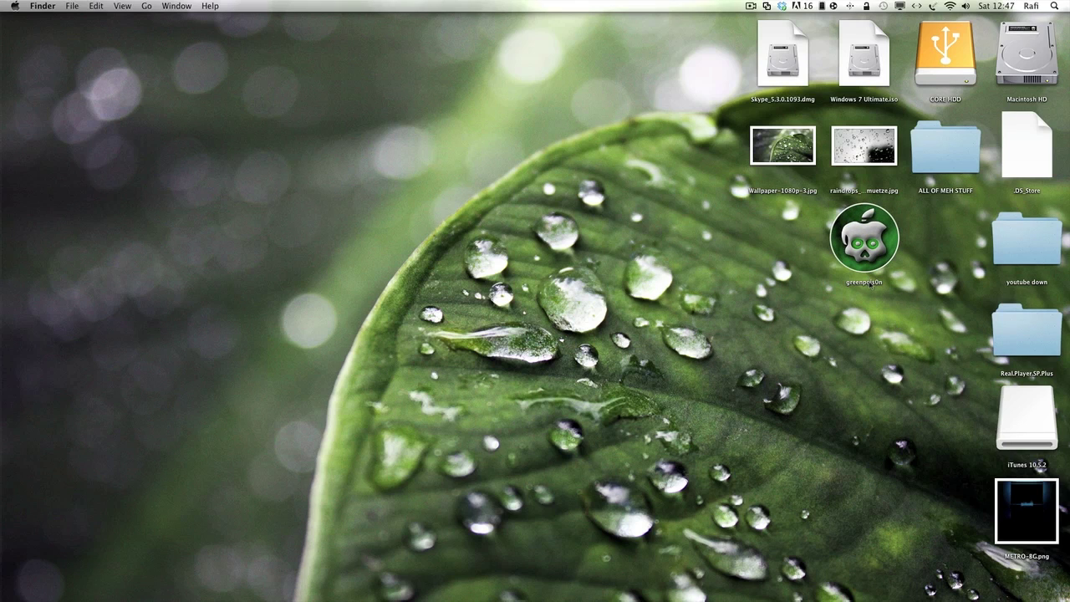
{"action": "left_click_drag", "start_coordinate": [886, 264], "coordinate": [967, 264]}
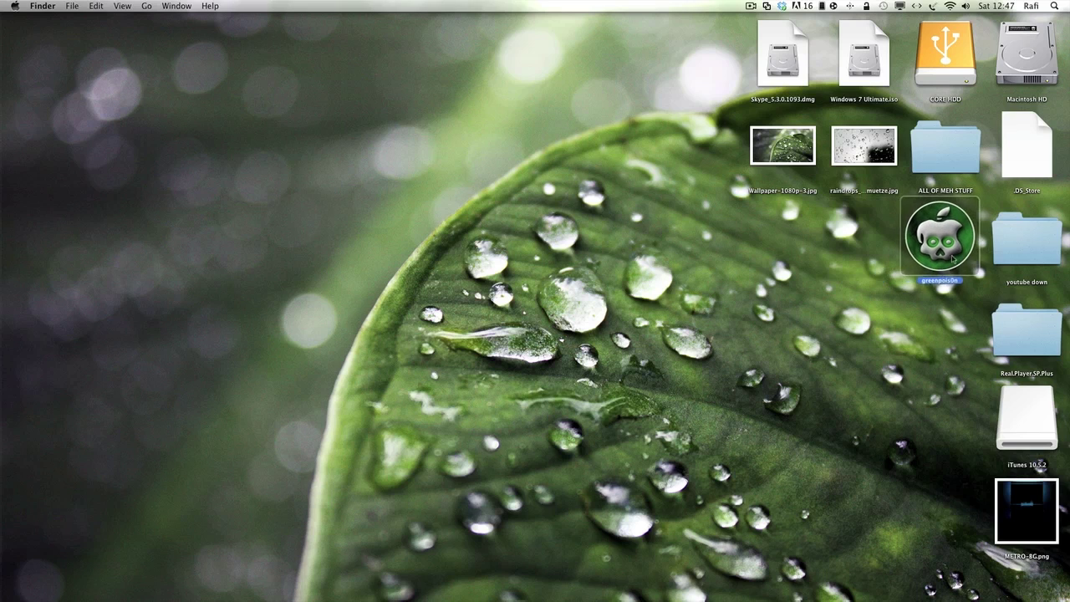
{"action": "left_click", "coordinate": [696, 281]}
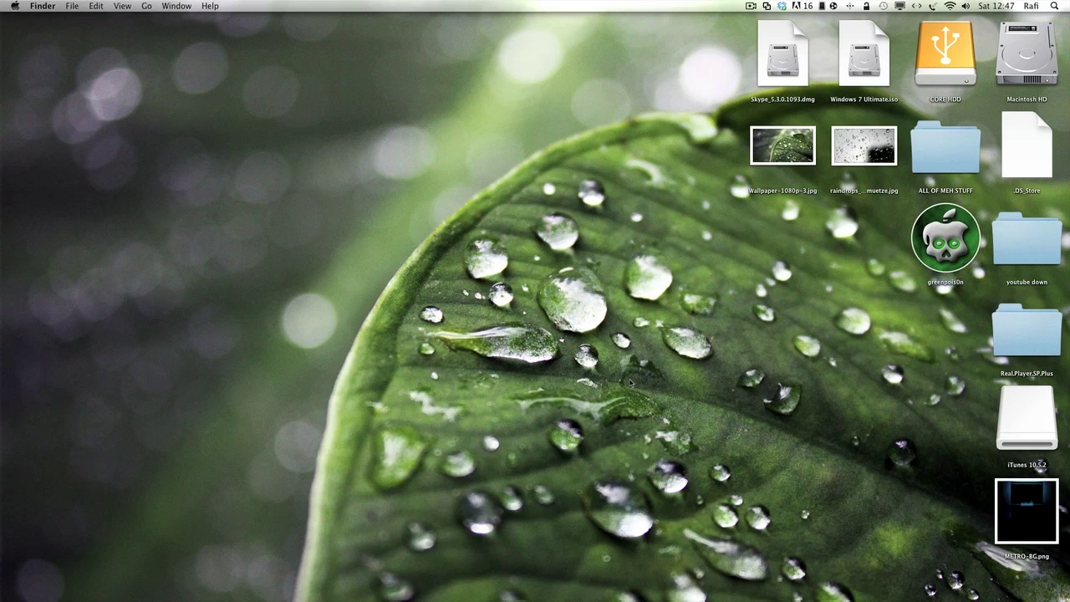
- Switch to Terminal, close the old session window and open a new window with the Pro profile
{"action": "mouse_move", "coordinate": [502, 590]}
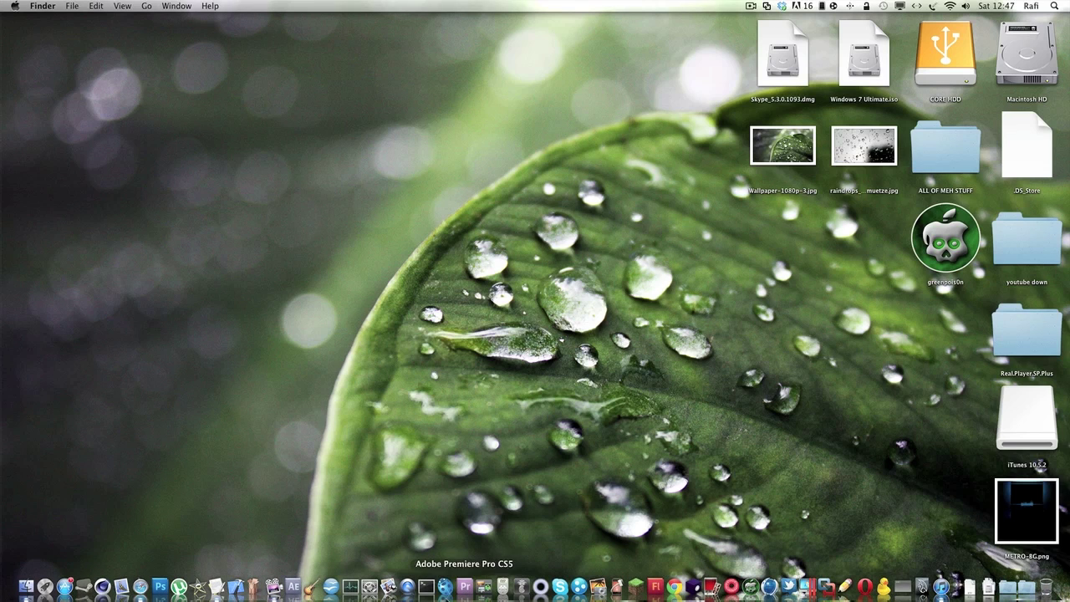
{"action": "left_click", "coordinate": [426, 587]}
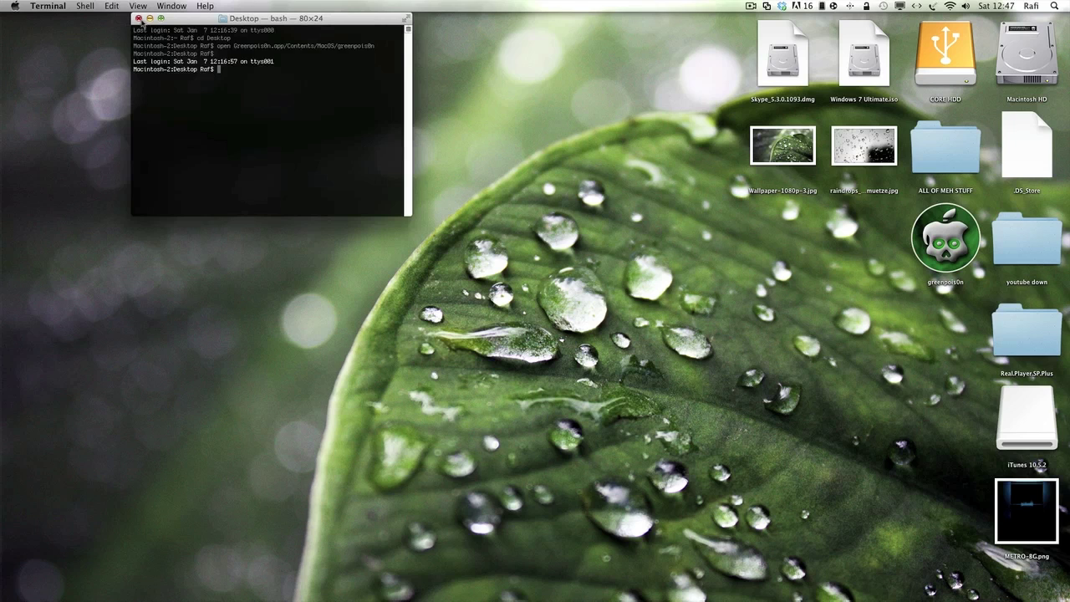
{"action": "left_click", "coordinate": [138, 19]}
{"action": "left_click", "coordinate": [86, 7]}
{"action": "mouse_move", "coordinate": [117, 19]}
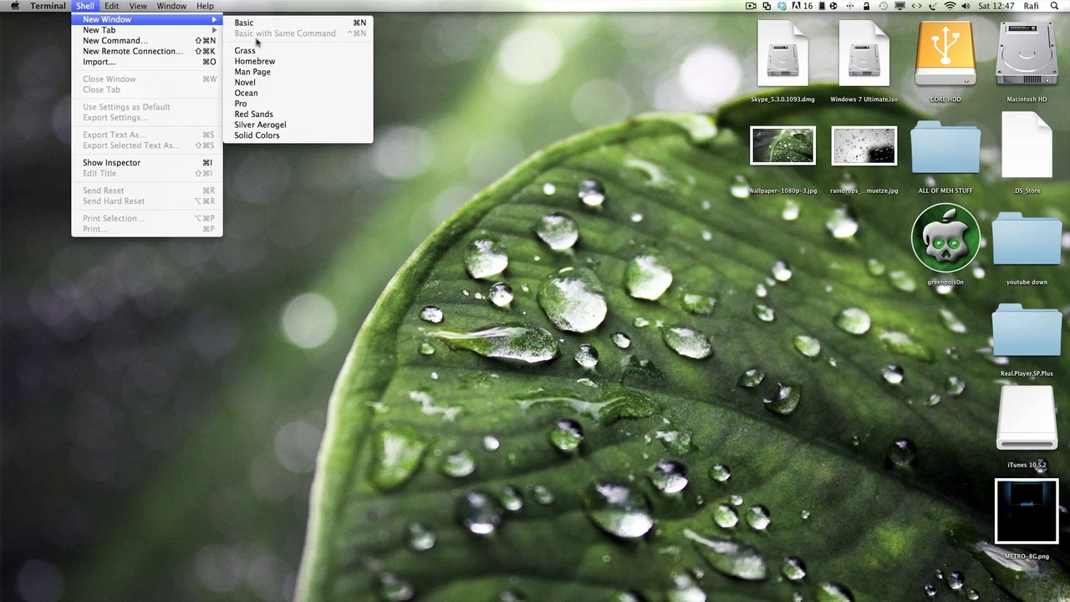
{"action": "left_click", "coordinate": [244, 103]}
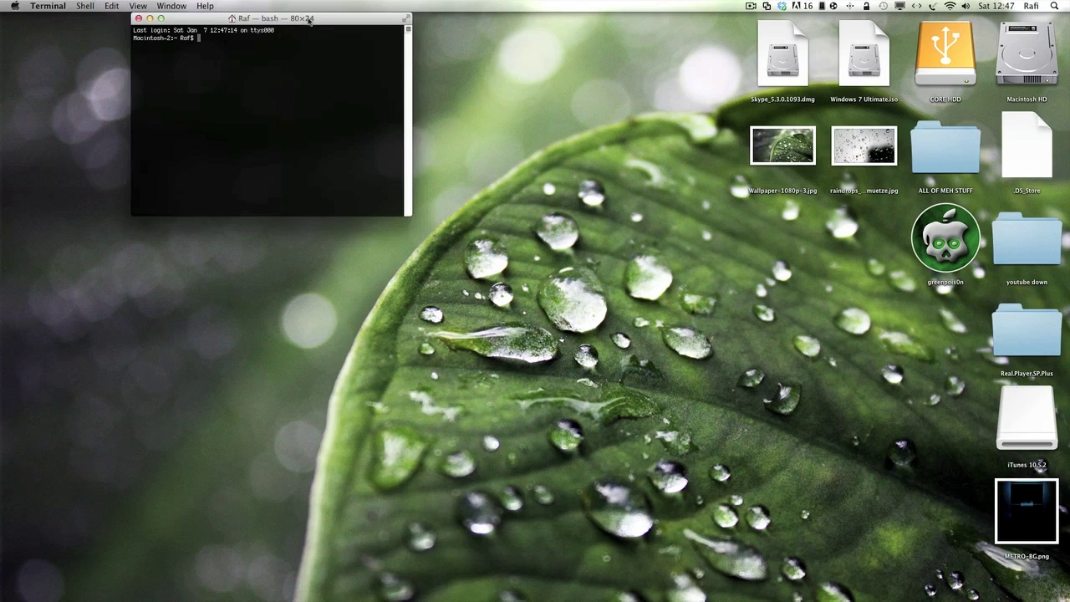
- Run "cd desktop" in the new Terminal window and reposition the window near the menu bar
{"action": "left_click_drag", "start_coordinate": [309, 21], "coordinate": [362, 52]}
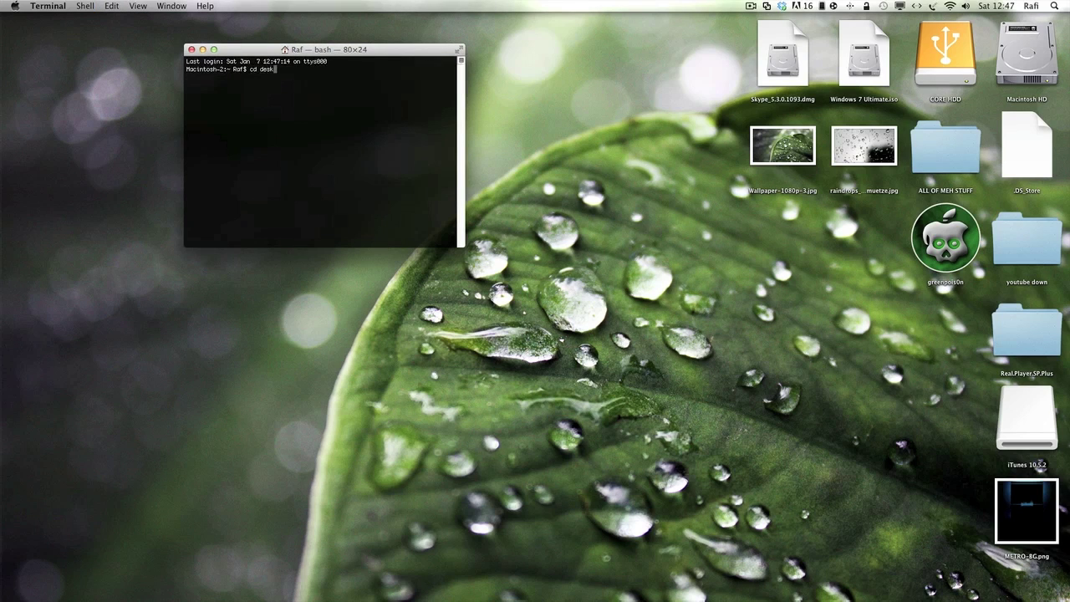
{"action": "key", "text": "Return"}
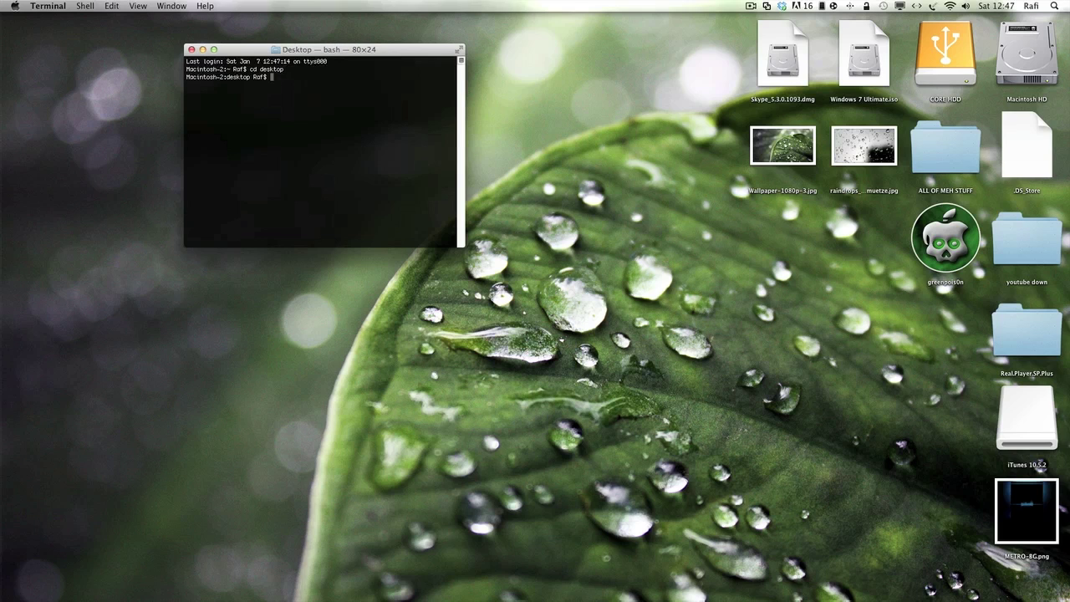
{"action": "left_click_drag", "start_coordinate": [417, 52], "coordinate": [399, 14]}
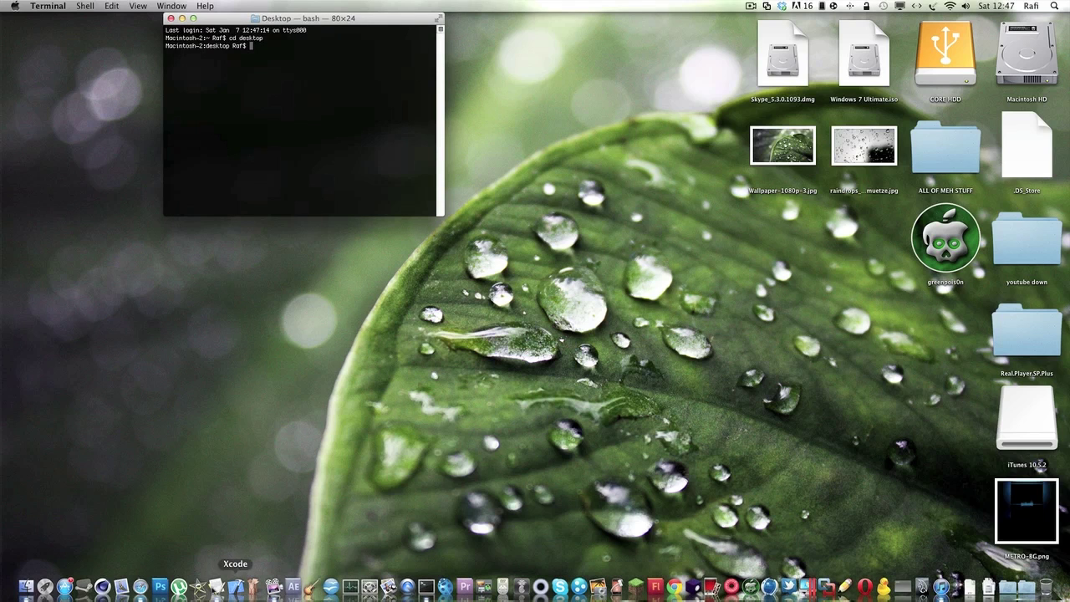
- Switch to TextEdit, open the recent document Untitled.rtf and move its window clear of the Terminal window
{"action": "left_click", "coordinate": [218, 588]}
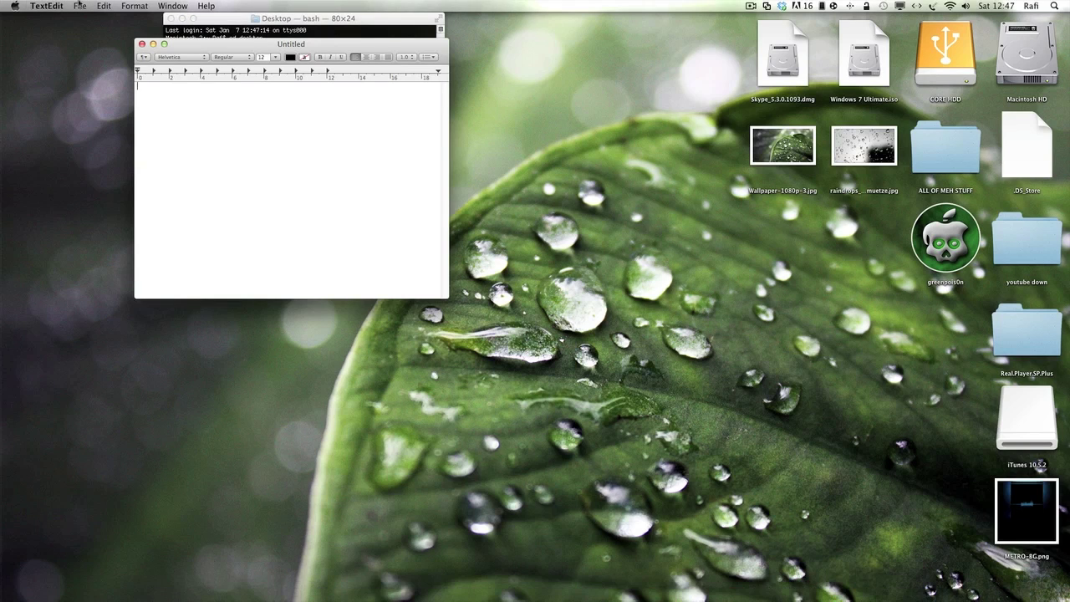
{"action": "left_click", "coordinate": [80, 6]}
{"action": "mouse_move", "coordinate": [126, 40]}
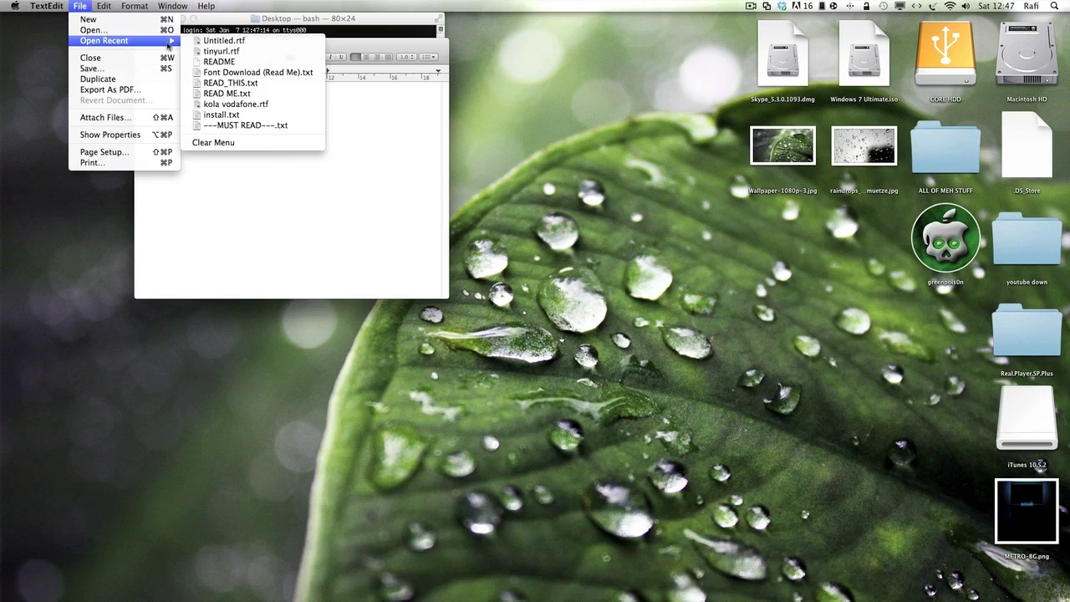
{"action": "left_click", "coordinate": [241, 41]}
{"action": "left_click_drag", "start_coordinate": [209, 46], "coordinate": [506, 137]}
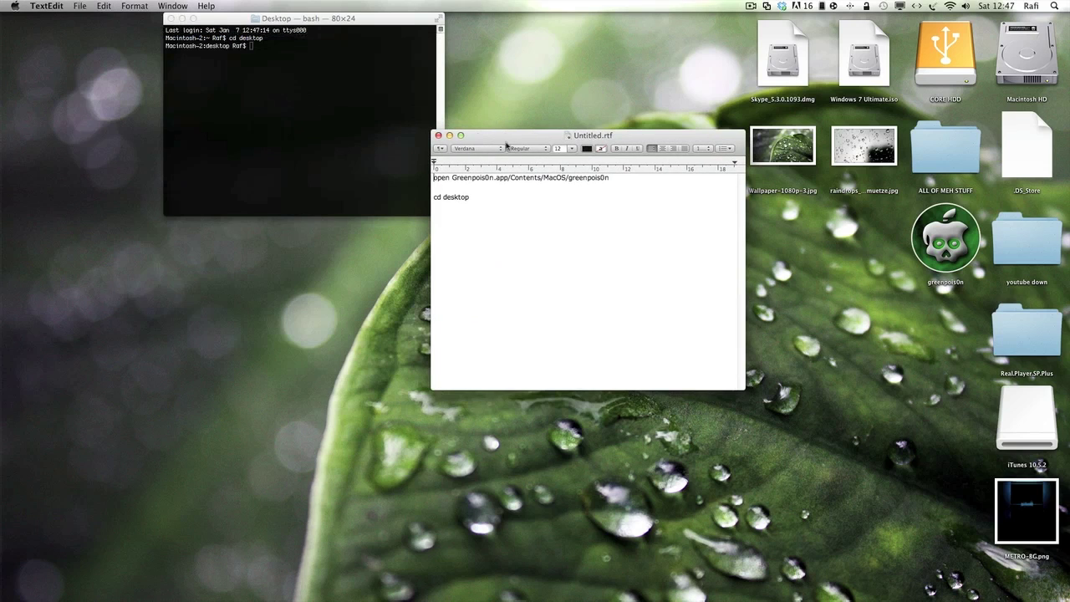
- Copy the command "open Greenpois0n.app/Contents/MacOS/greenpois0n" from Untitled.rtf and run it in the Terminal desktop session
{"action": "left_click_drag", "start_coordinate": [624, 177], "coordinate": [435, 177]}
{"action": "key", "text": "super+c"}
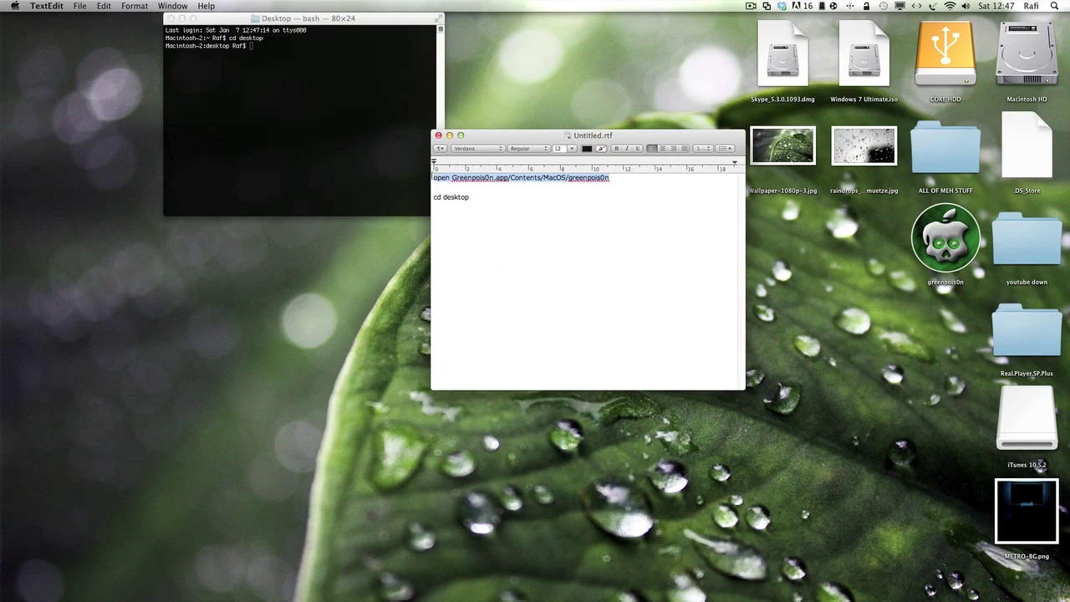
{"action": "left_click_drag", "start_coordinate": [539, 137], "coordinate": [541, 103]}
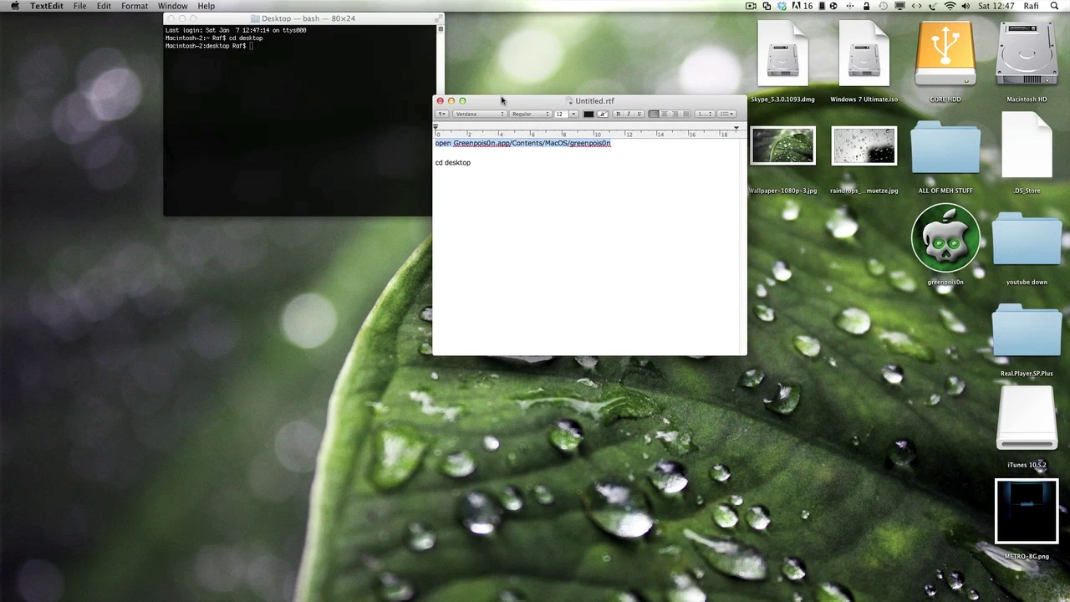
{"action": "left_click_drag", "start_coordinate": [502, 100], "coordinate": [526, 91]}
{"action": "left_click", "coordinate": [290, 47]}
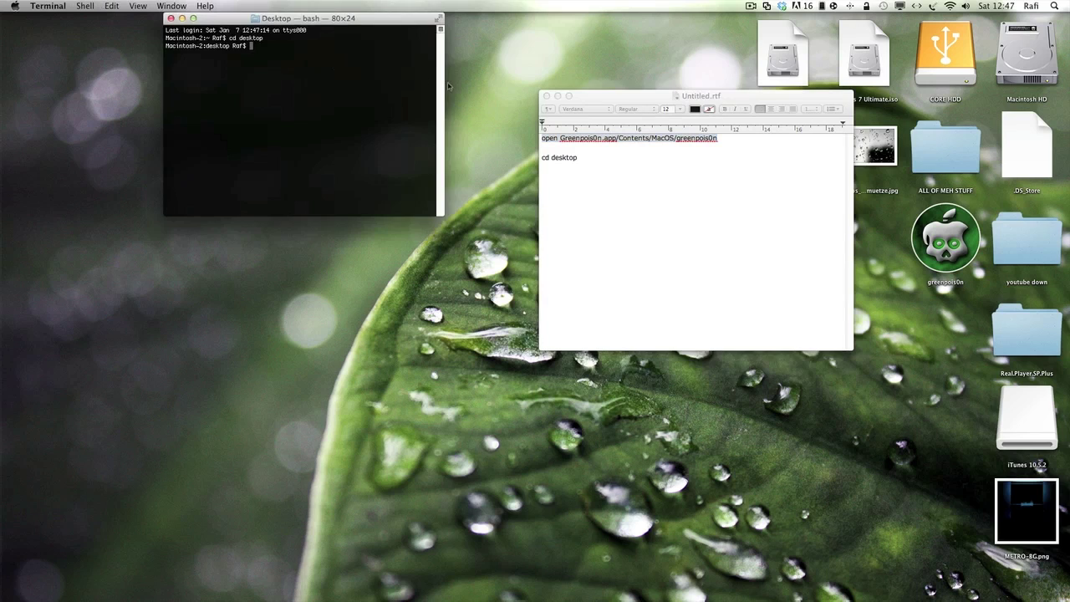
{"action": "key", "text": "super+v"}
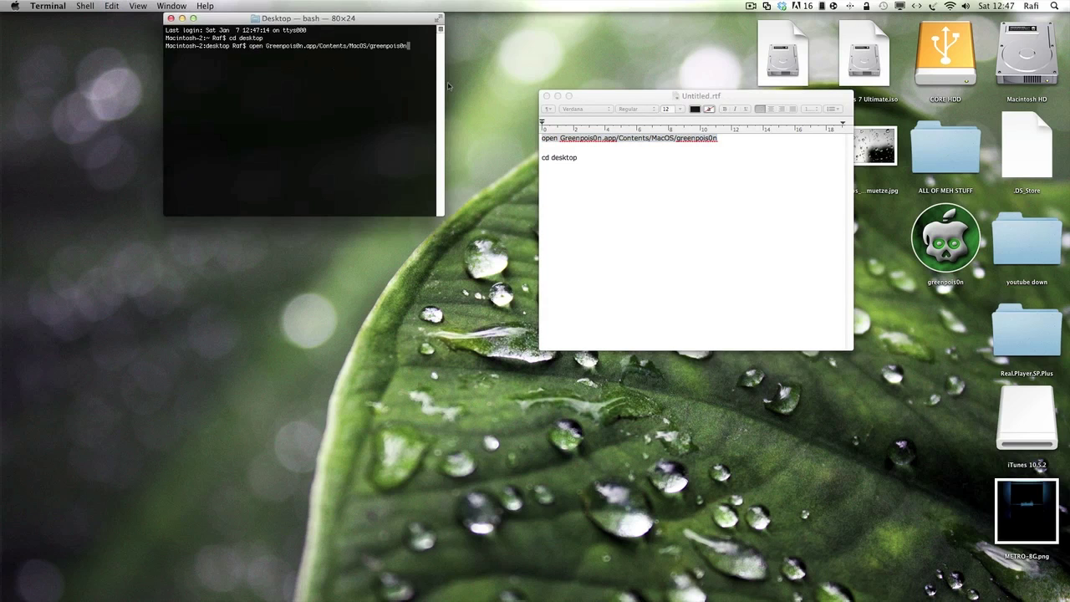
{"action": "key", "text": "Return"}
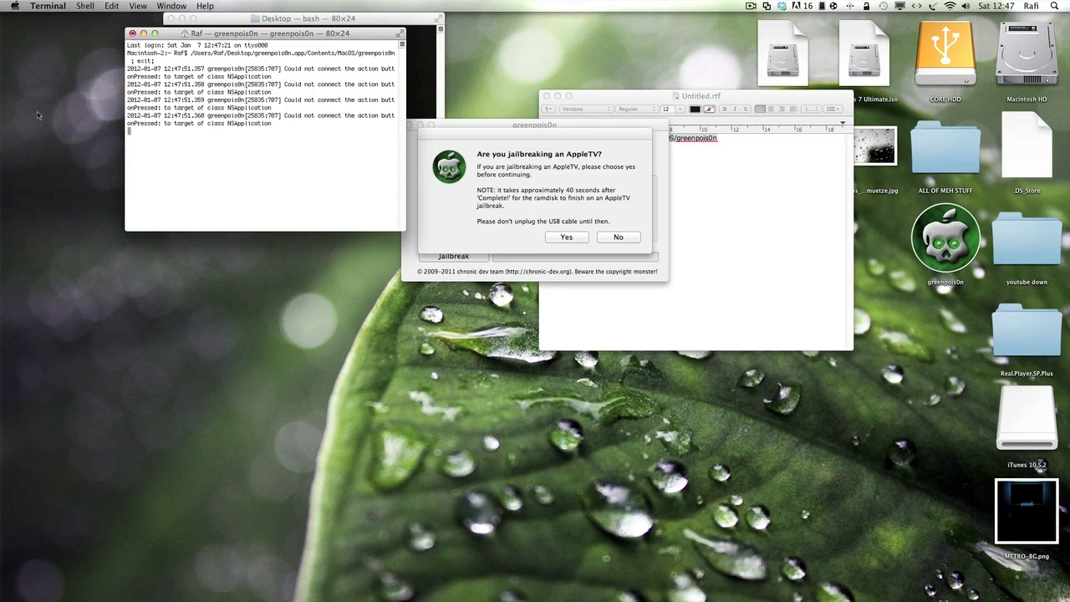
- Answer No to the question about jailbreaking an AppleTV in greenpois0n
{"action": "left_click_drag", "start_coordinate": [566, 136], "coordinate": [539, 131]}
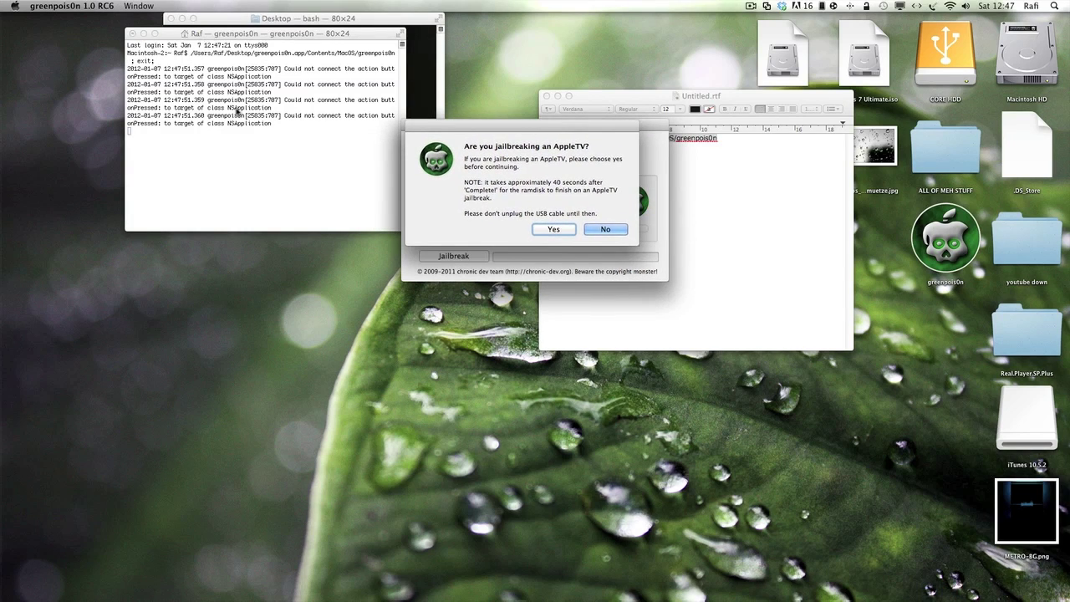
{"action": "left_click", "coordinate": [604, 230]}
{"action": "left_click_drag", "start_coordinate": [552, 124], "coordinate": [558, 133]}
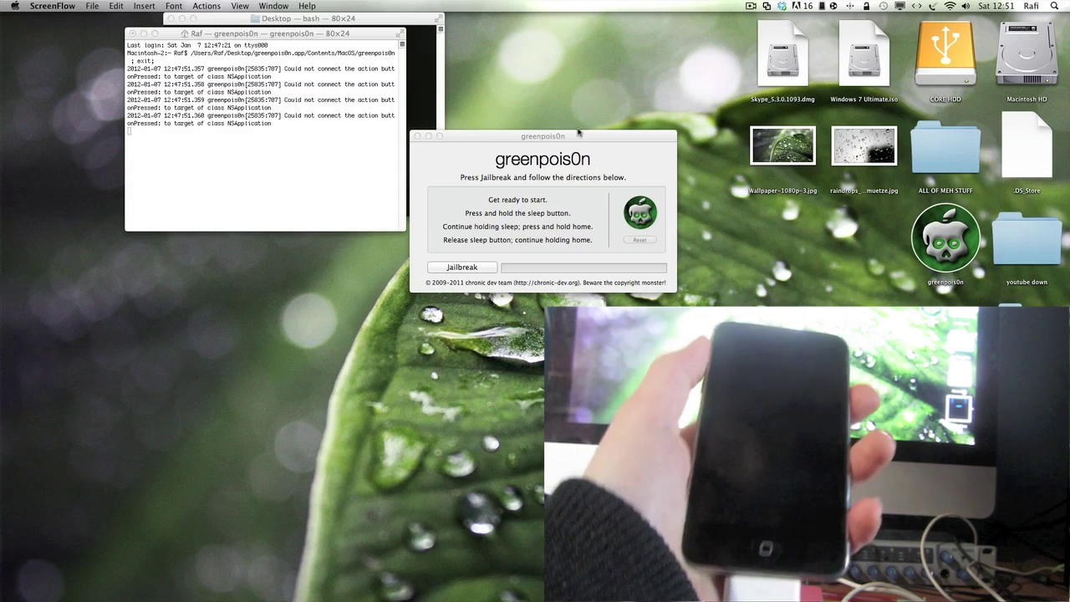
- Reposition the greenpois0n window and start the jailbreak of the connected device
{"action": "left_click_drag", "start_coordinate": [512, 136], "coordinate": [504, 128]}
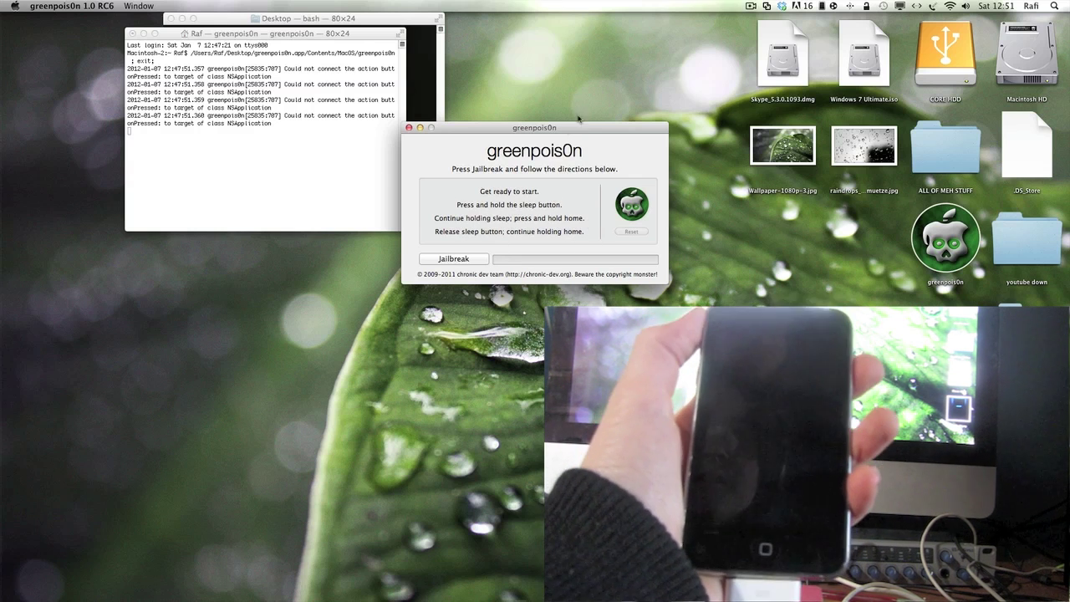
{"action": "left_click_drag", "start_coordinate": [576, 127], "coordinate": [565, 108]}
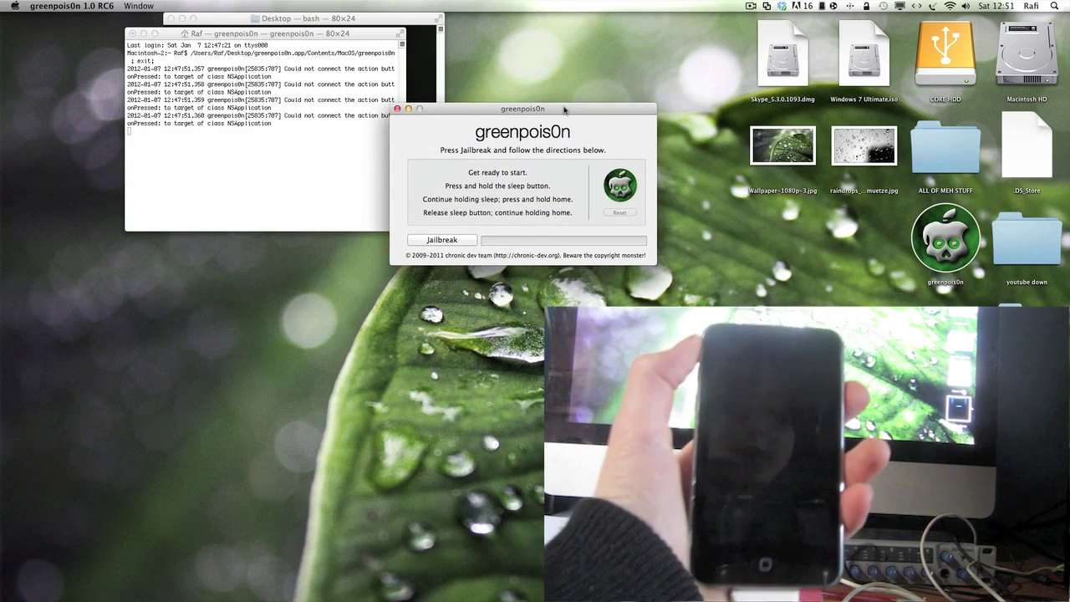
{"action": "left_click", "coordinate": [443, 240]}
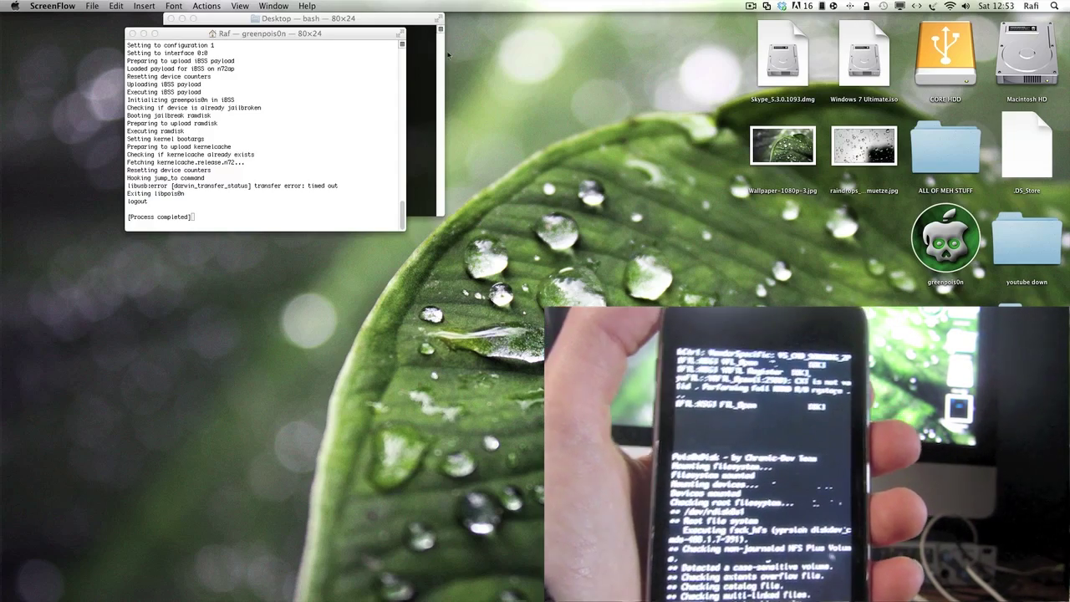
- Minimize the greenpois0n log window and the Desktop Terminal window to clear the desktop
{"action": "left_click", "coordinate": [391, 33]}
{"action": "left_click_drag", "start_coordinate": [391, 34], "coordinate": [403, 35]}
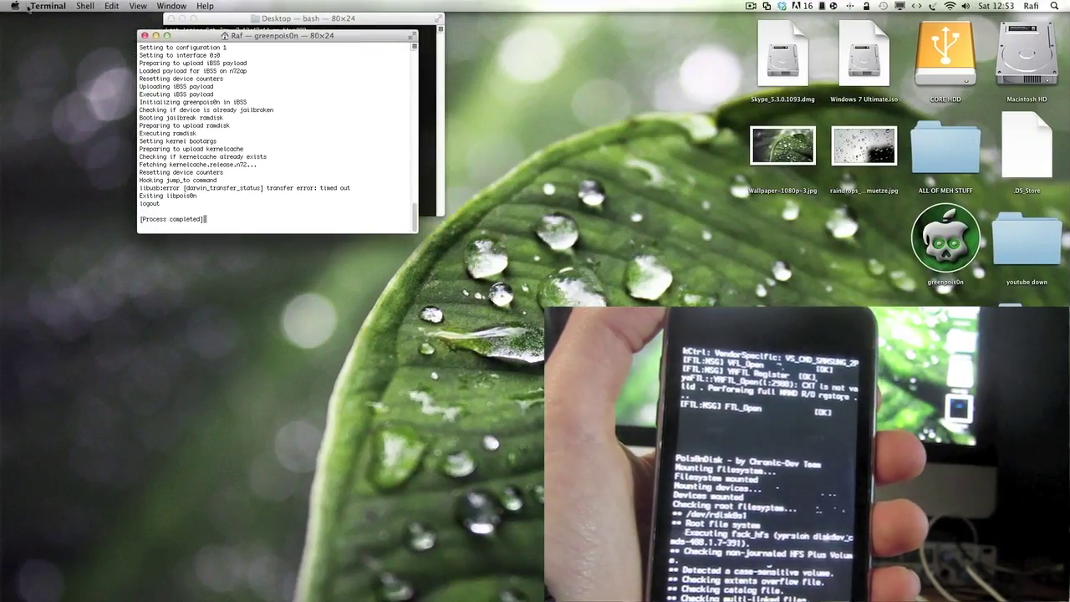
{"action": "left_click", "coordinate": [156, 37]}
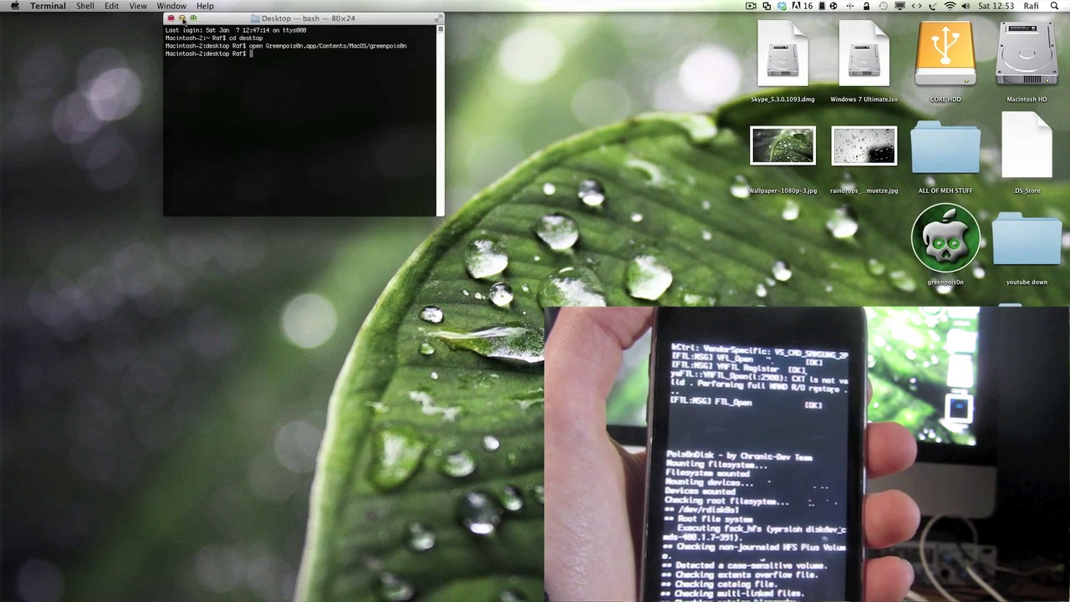
{"action": "key", "text": "super+m"}
{"action": "left_click_drag", "start_coordinate": [715, 105], "coordinate": [728, 18]}
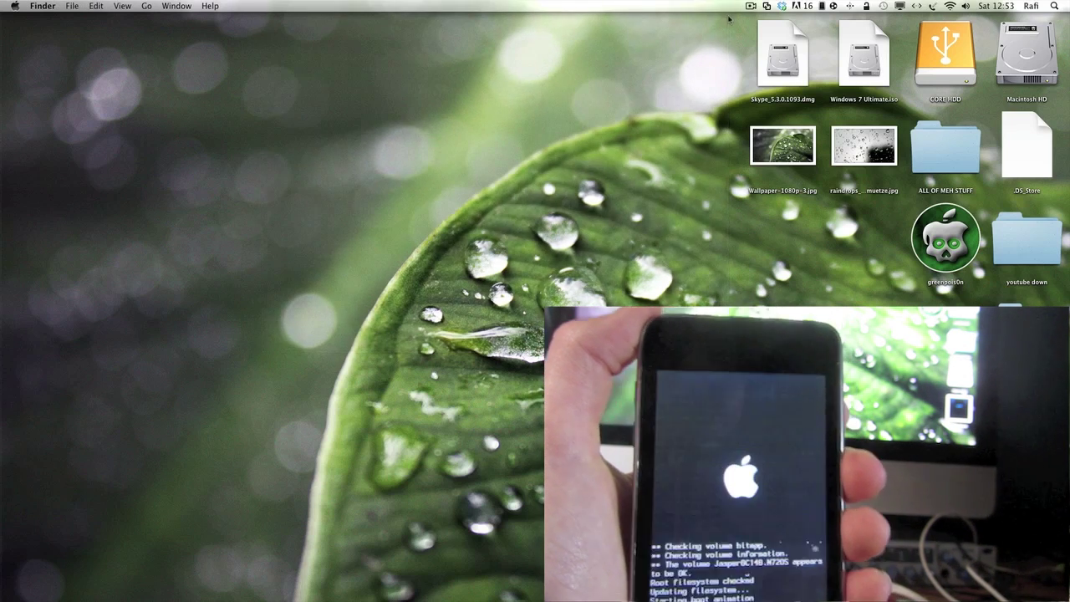